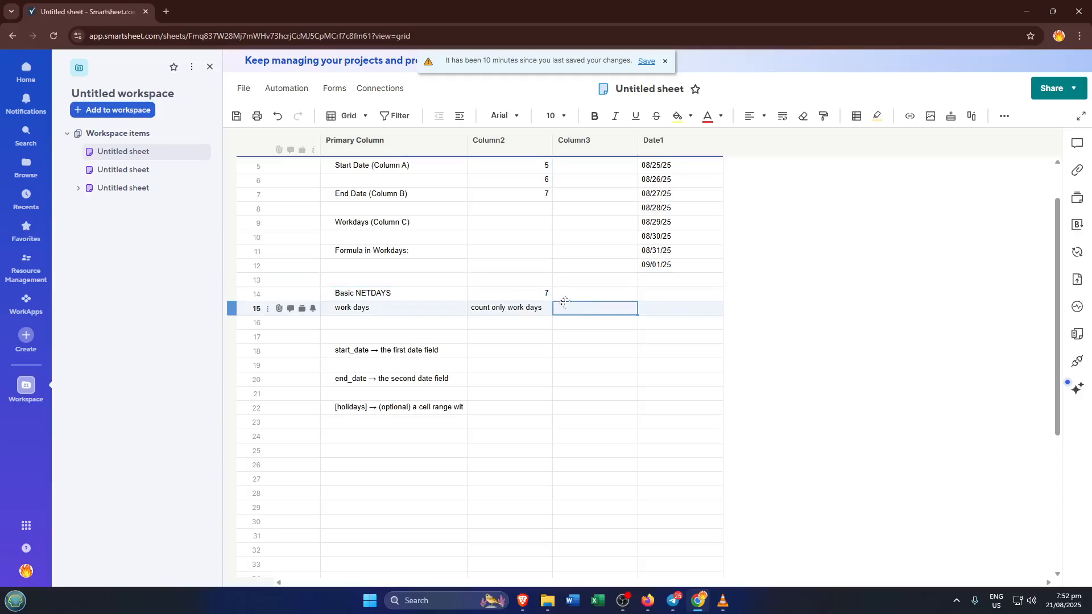
- Enter the formula =NETDAYS([Date1]1, [Date1]12) in the Column3 cell of the "Basic NETDAYS" row 14
left_click(582, 293)
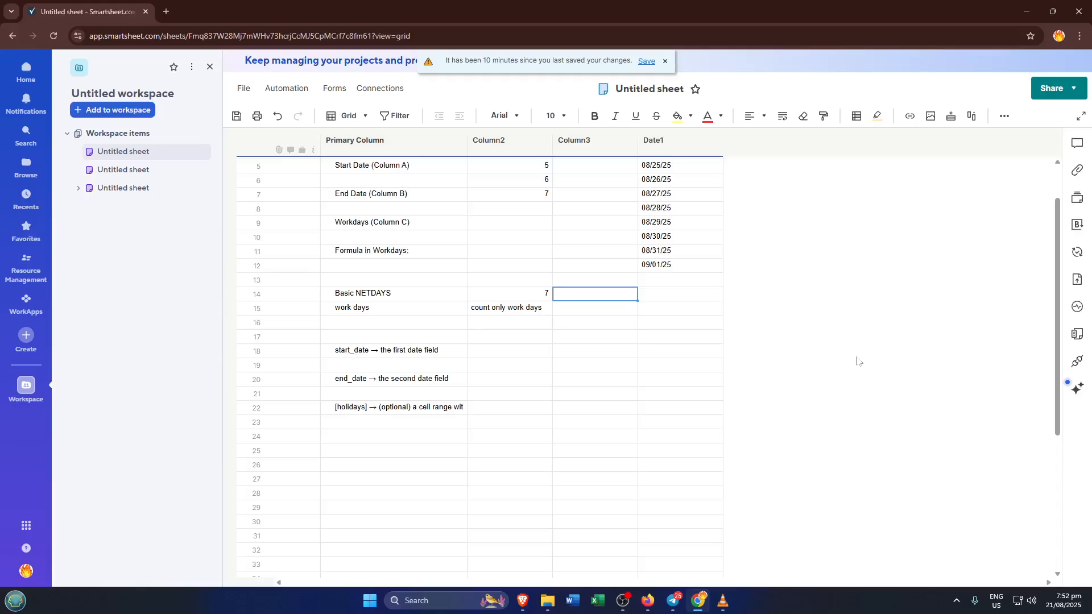
scroll(827, 336, "up", 1)
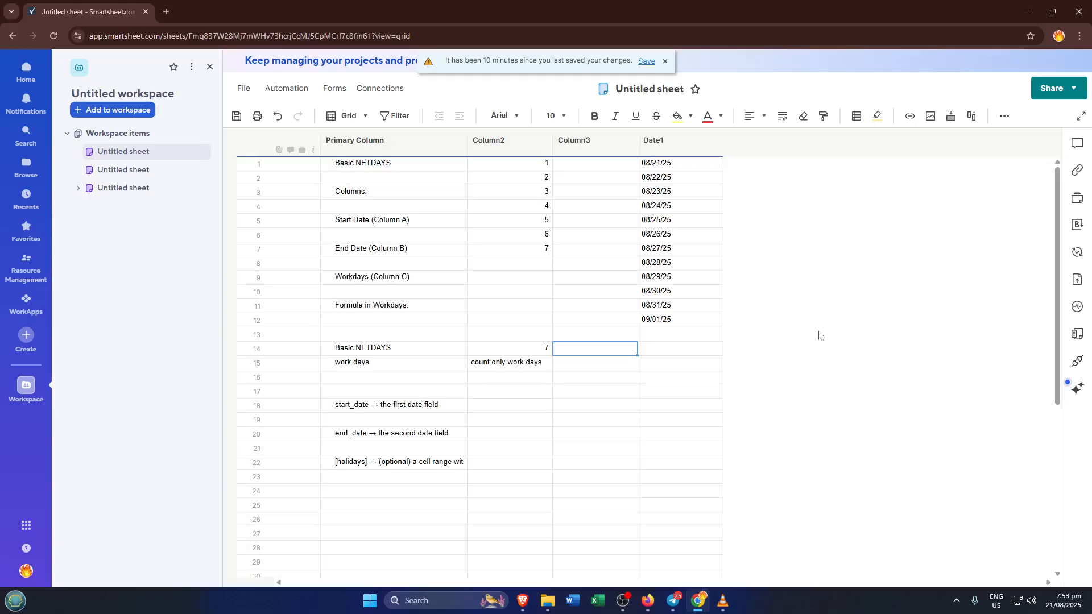
type("=ne")
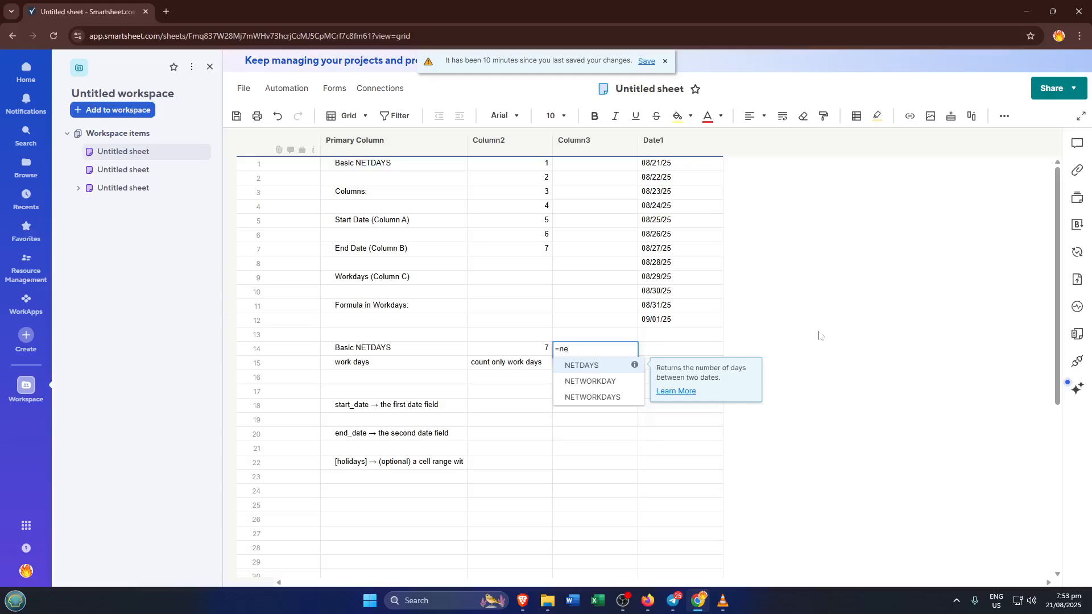
key("Tab")
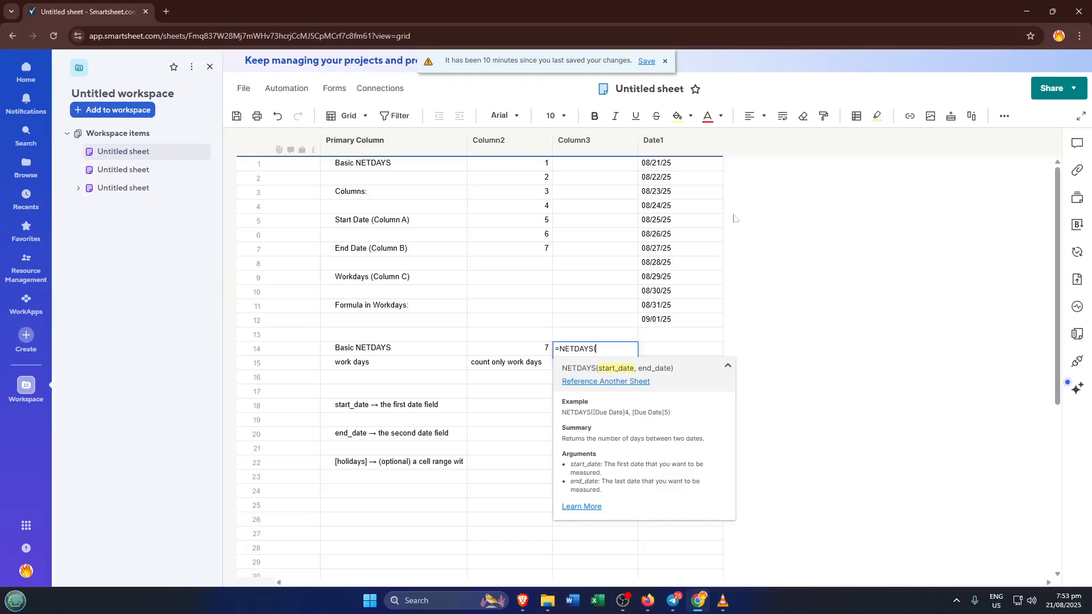
left_click(680, 169)
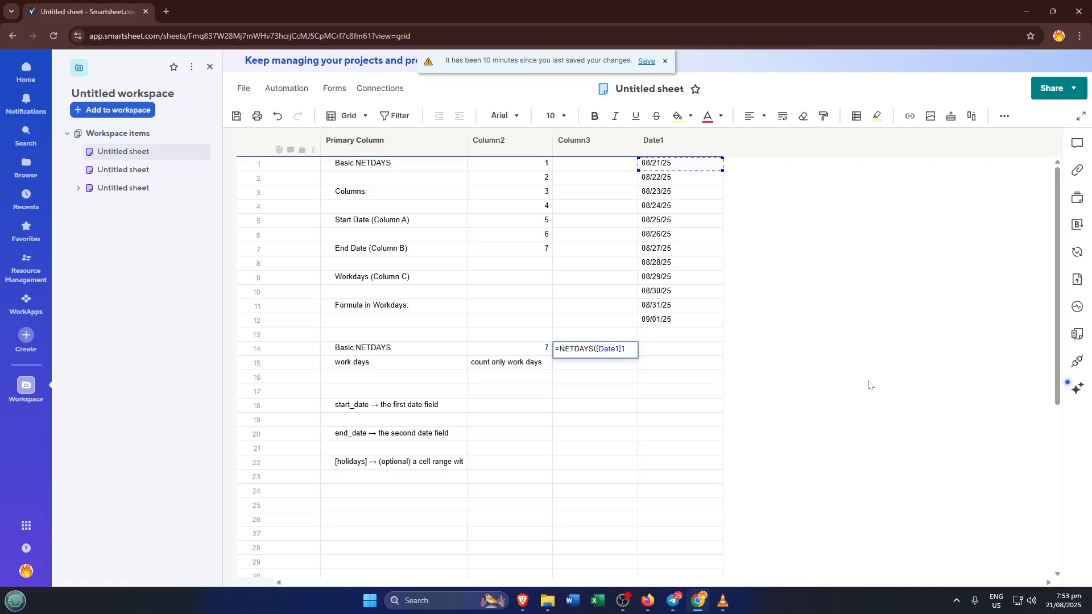
type(",")
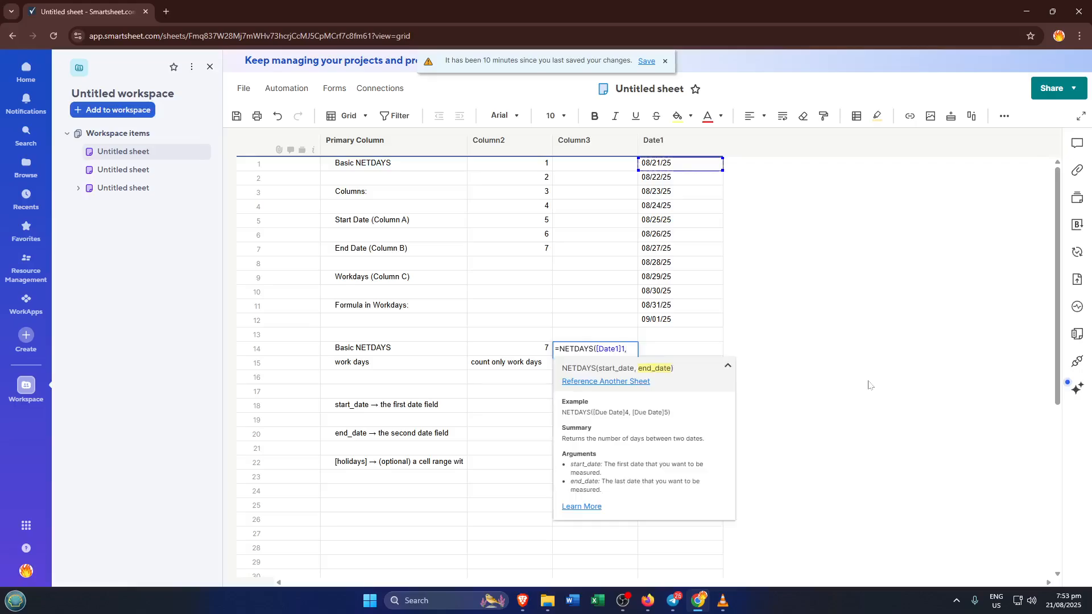
left_click(699, 322)
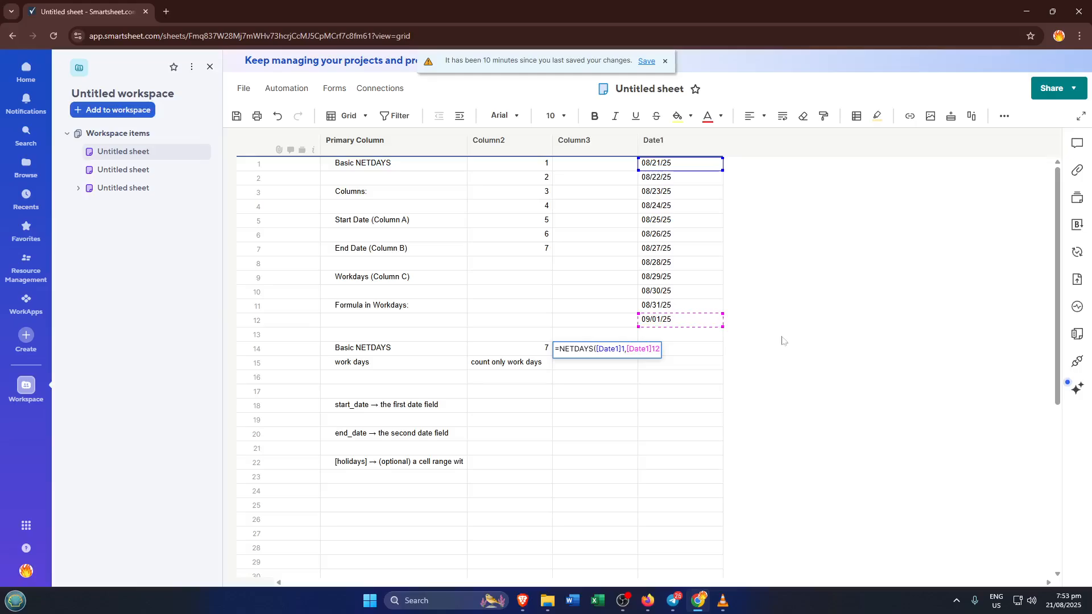
key("Tab")
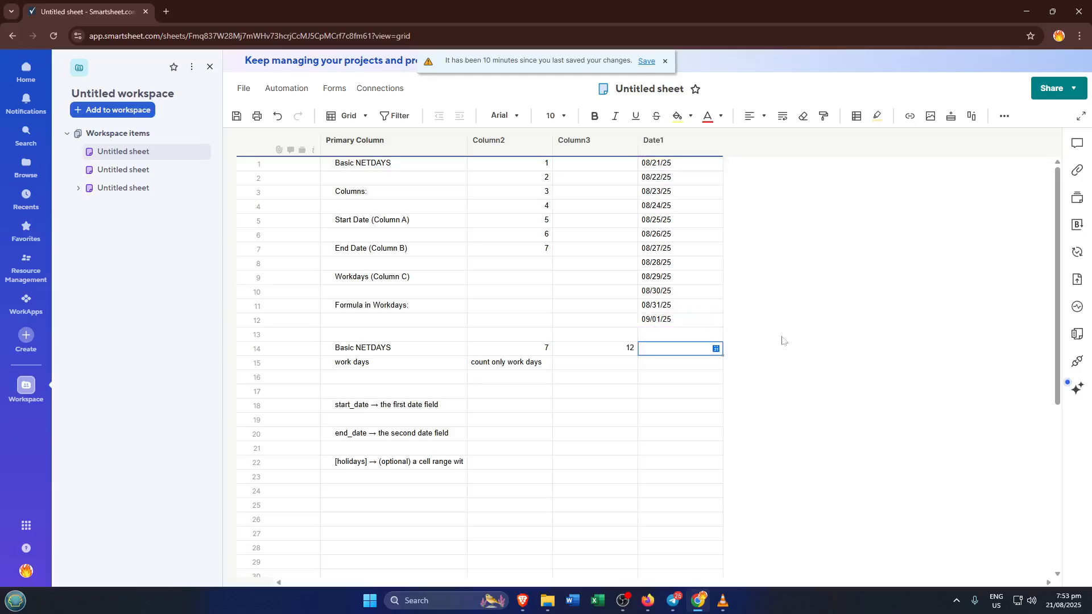
key("Left")
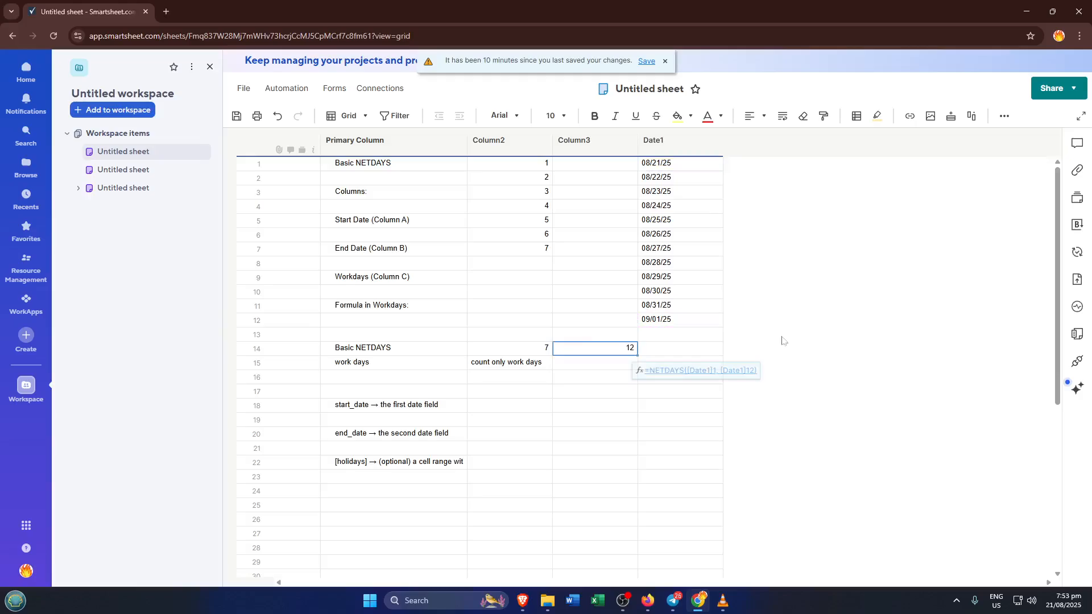
key("Up")
key("Up")
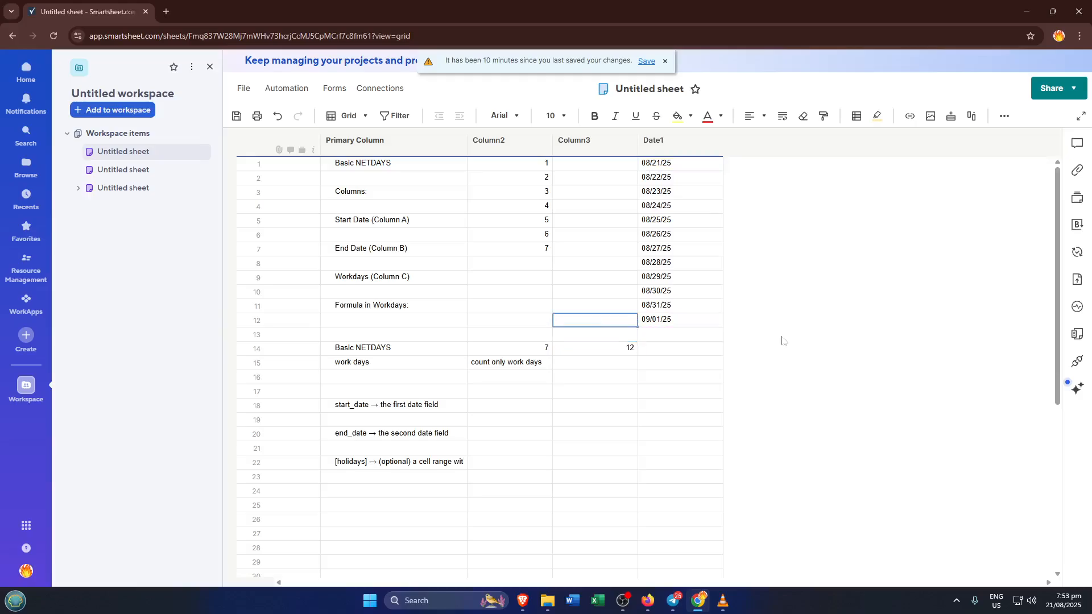
key("Left")
key("Left")
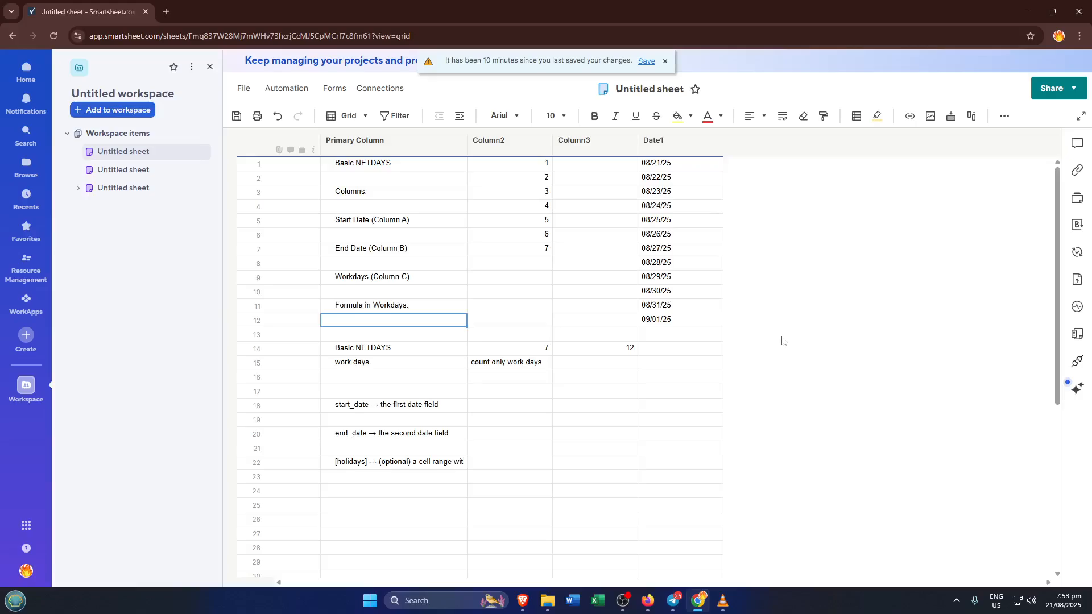
key("Right")
key("Right")
key("Right")
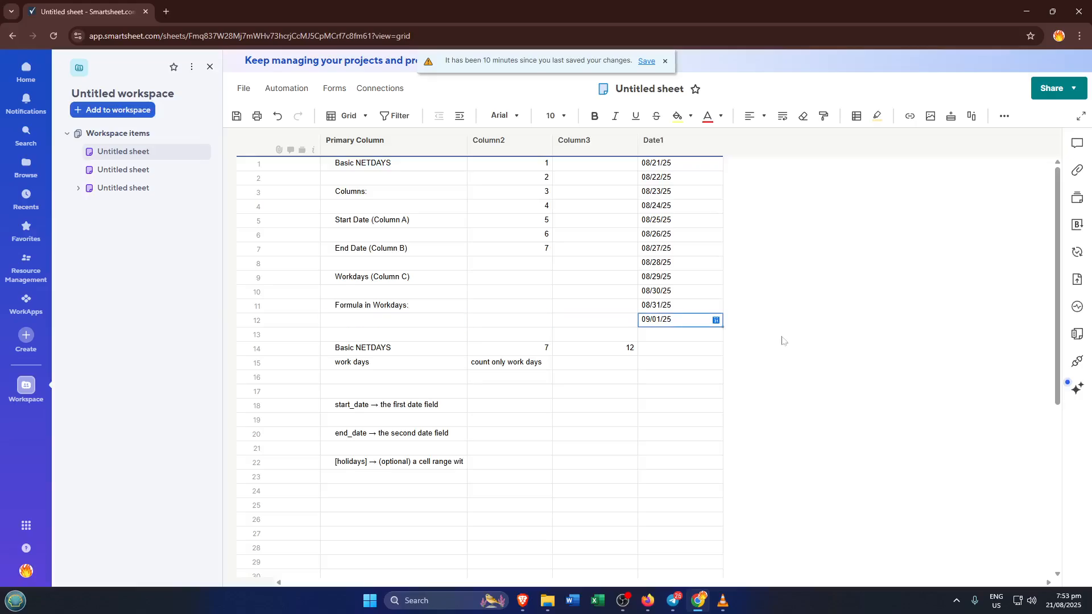
- Enter the formula =NETWORKDAYS([Date1]1, [Date1]12) in the Column3 cell of the "work days" row 15
key("Down")
key("Down")
key("Down")
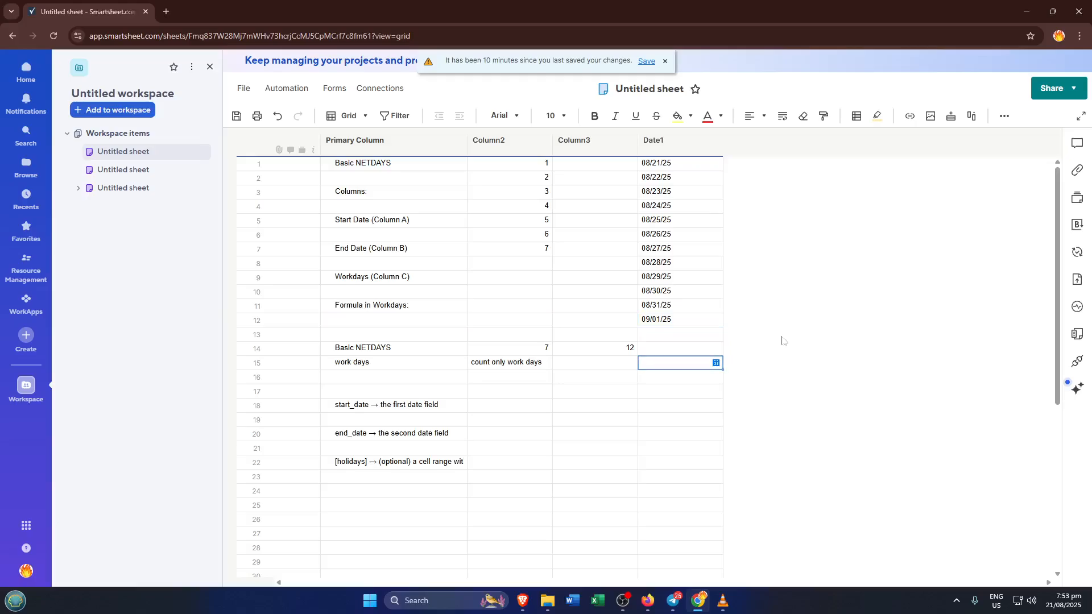
key("Left")
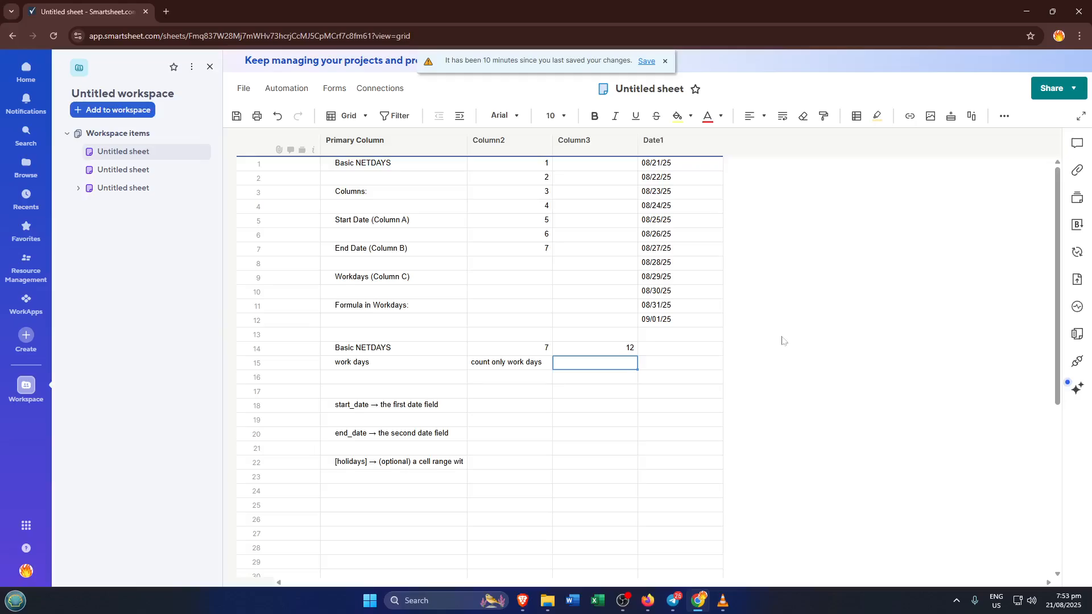
type("=")
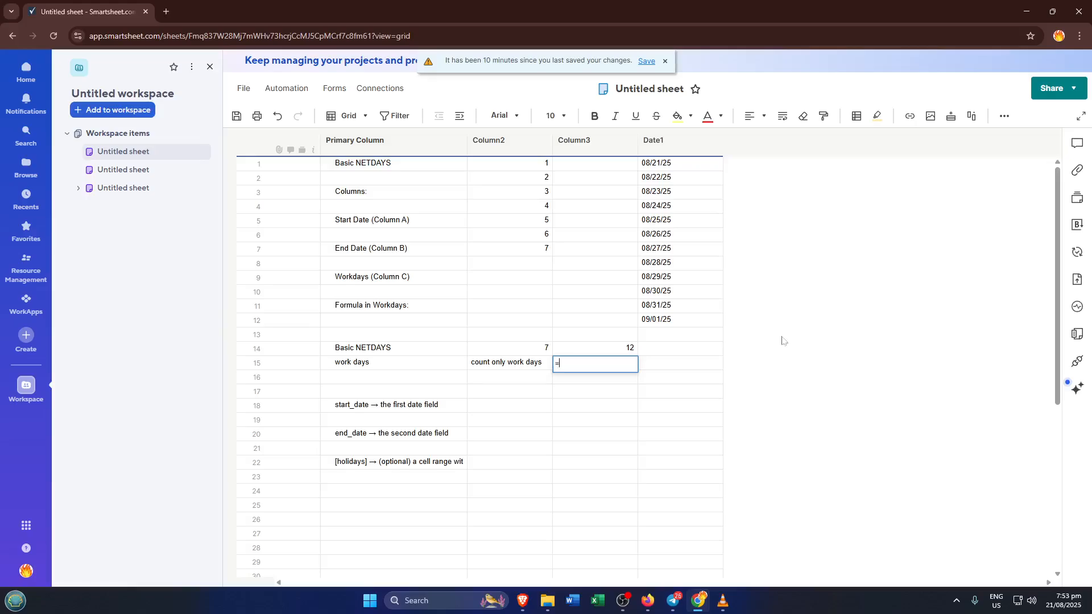
type("ne")
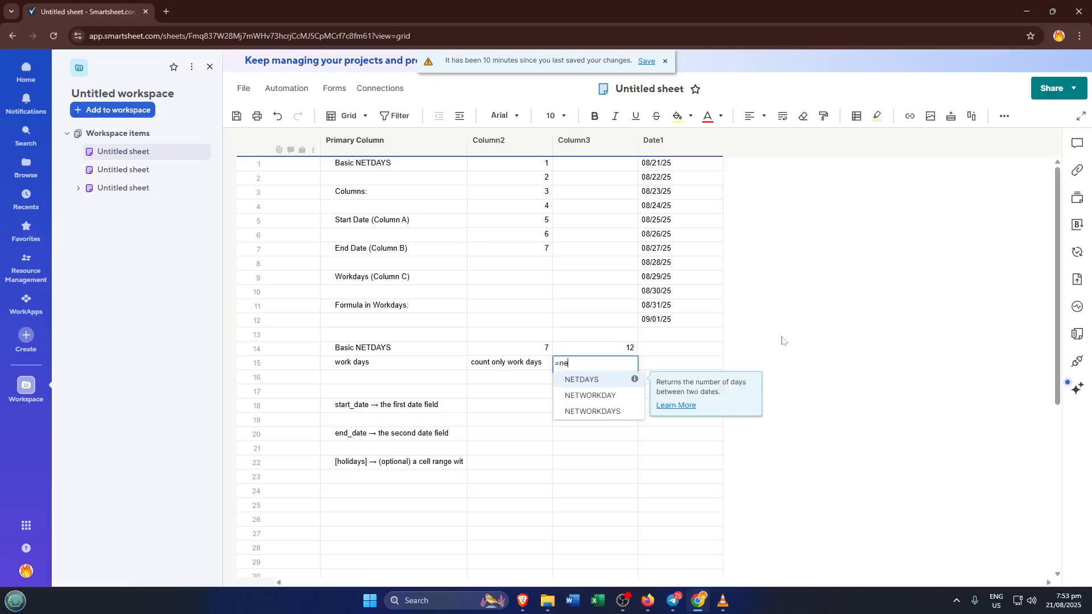
key("Down")
key("Down")
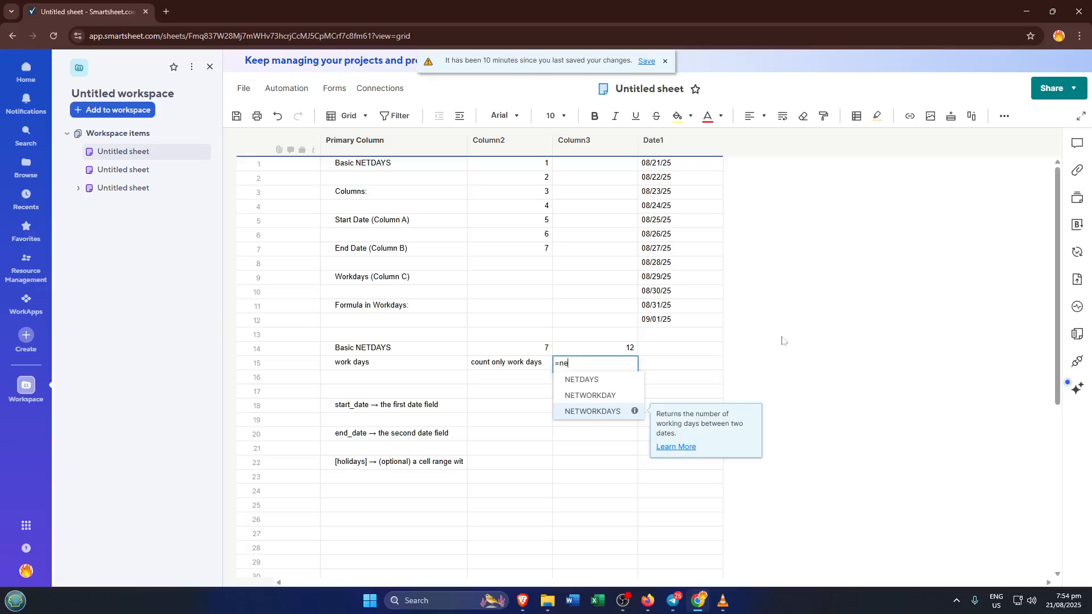
key("Return")
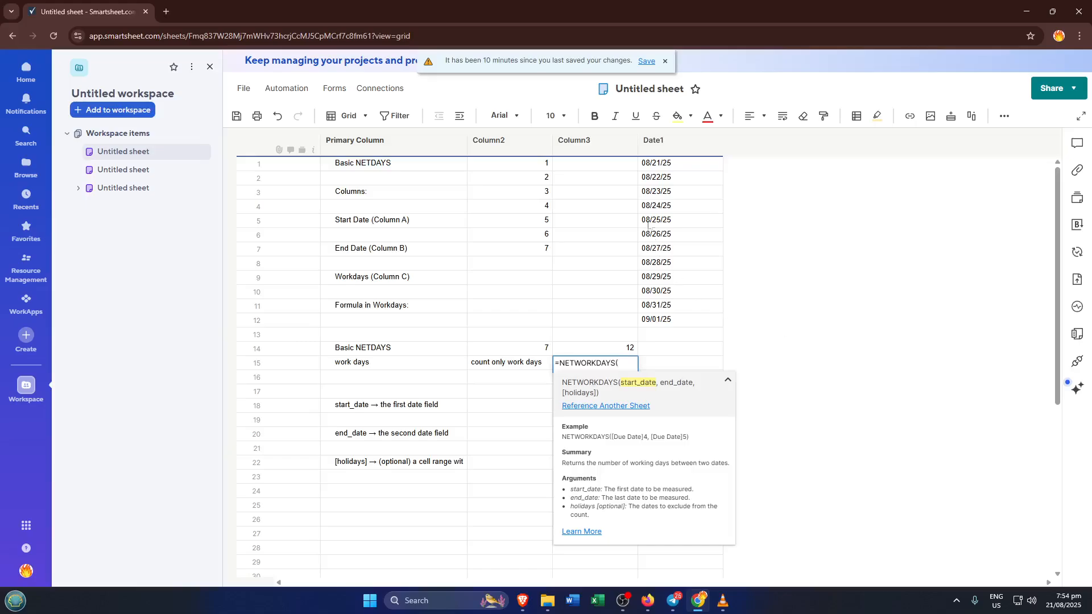
left_click(689, 168)
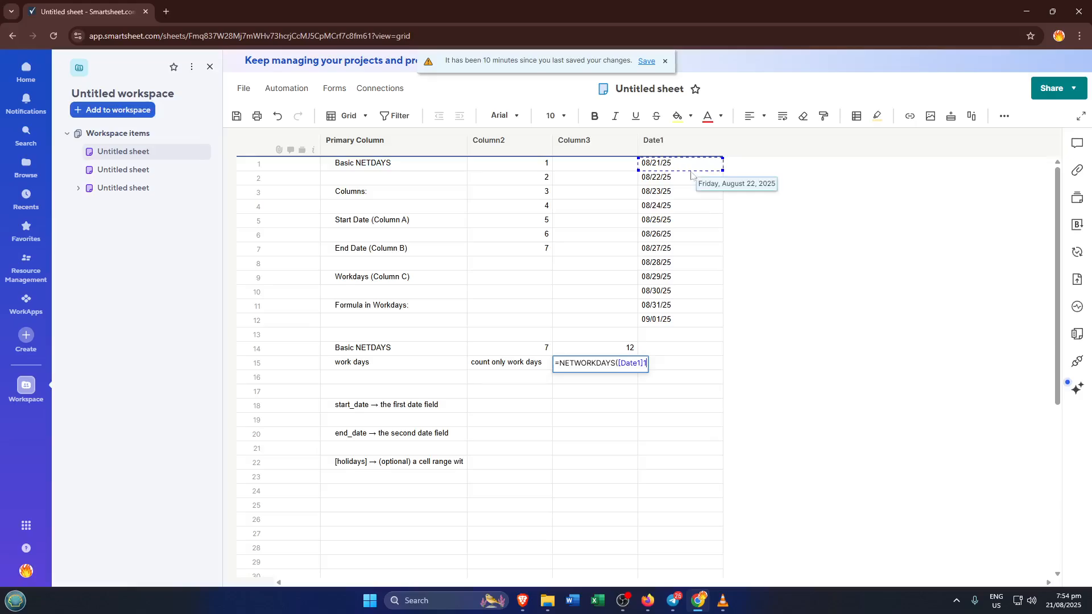
type(",")
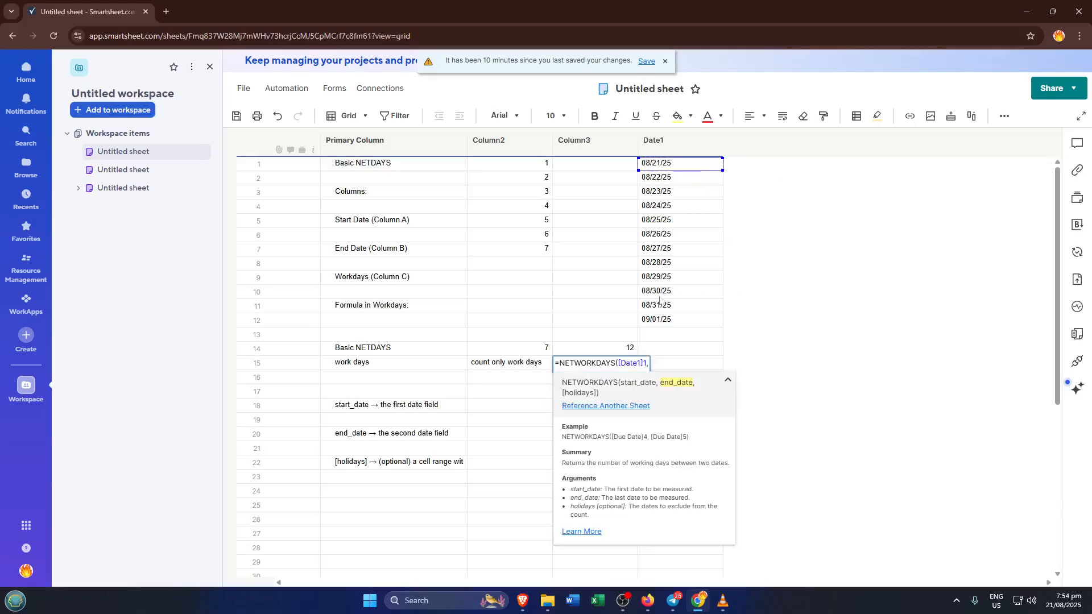
left_click(662, 325)
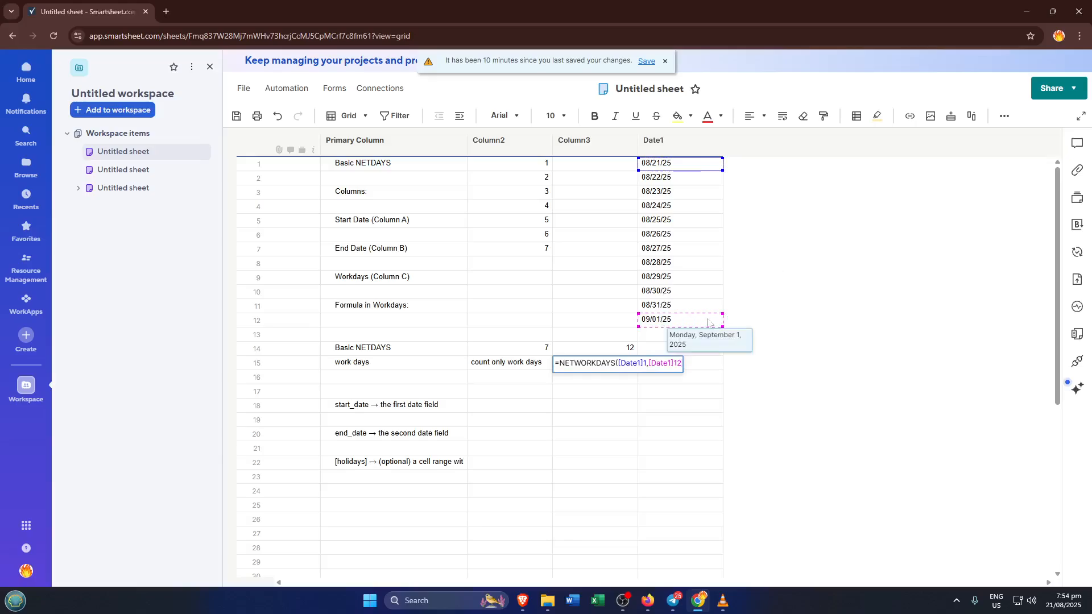
key("Tab")
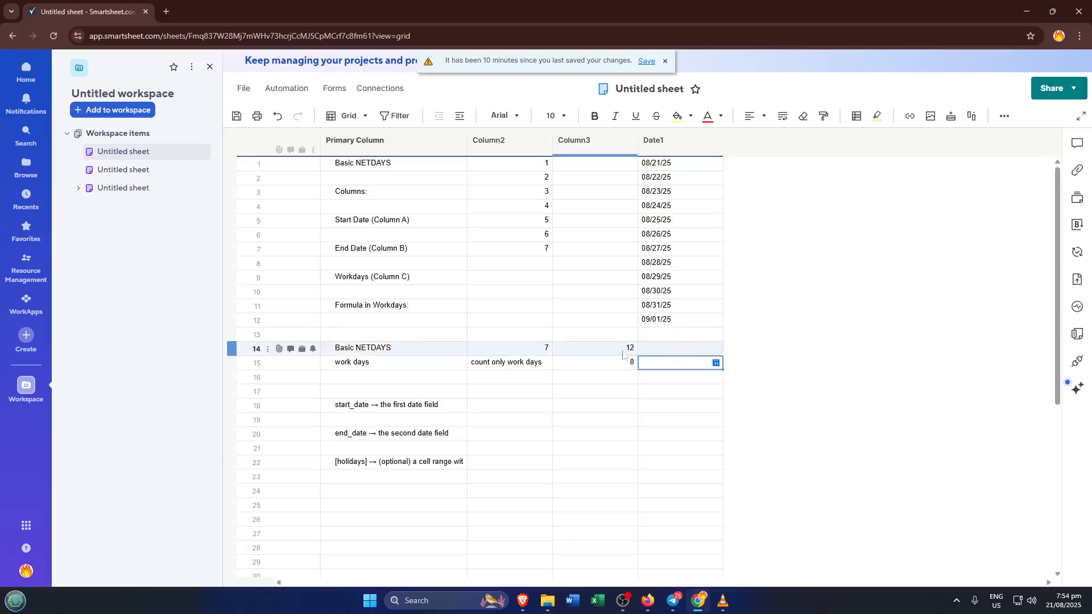
left_click(606, 366)
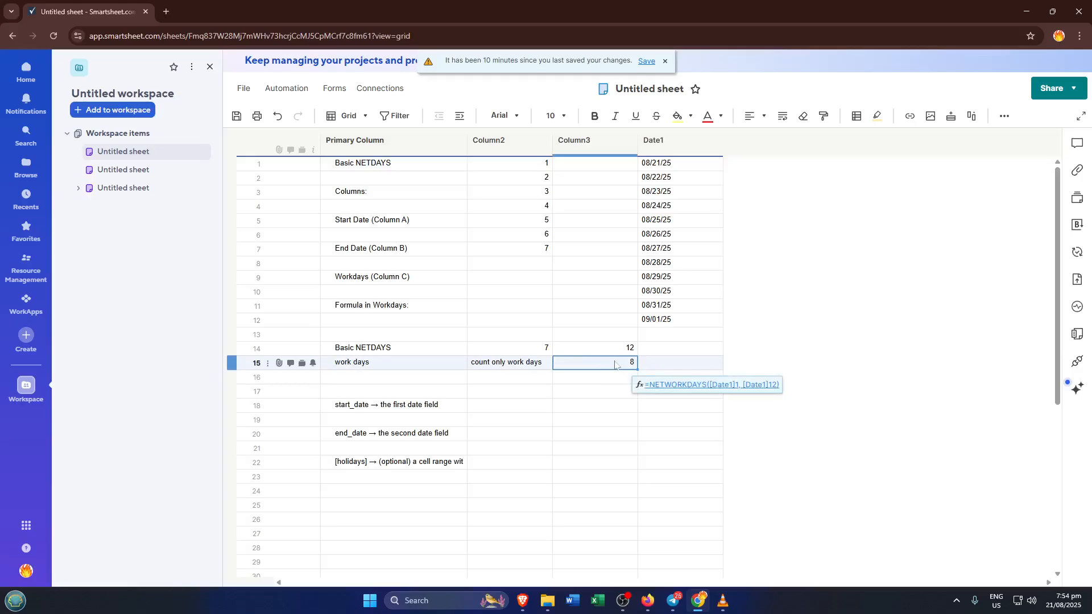
left_click(676, 366)
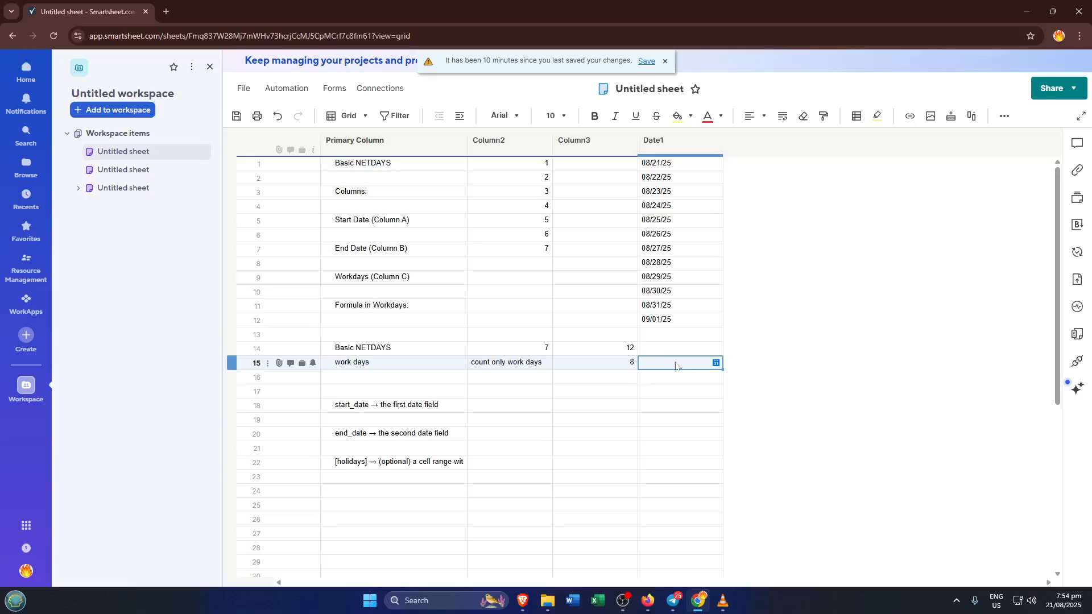